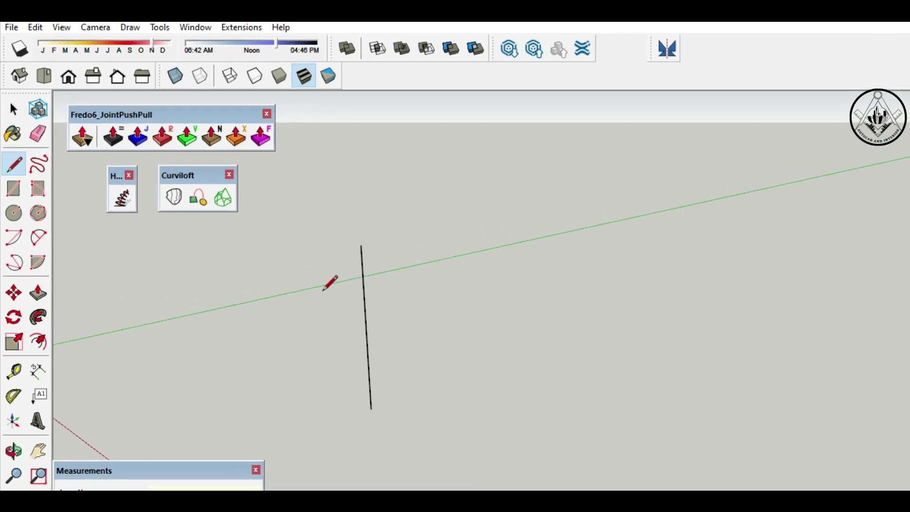
Generate a 3-lap, 4" radius helix around the selected vertical line and open its context menu.
{"action": "left_click_drag", "start_coordinate": [380, 334], "coordinate": [320, 287]}
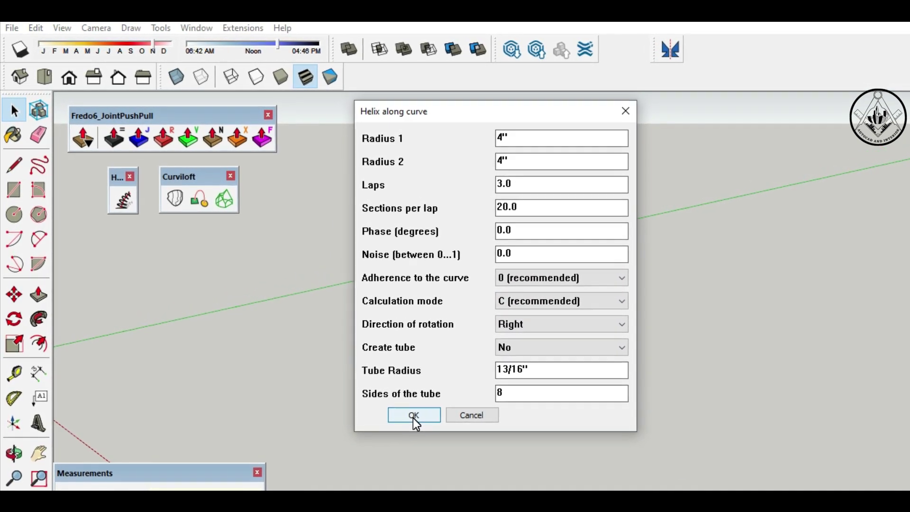
{"action": "left_click", "coordinate": [415, 418]}
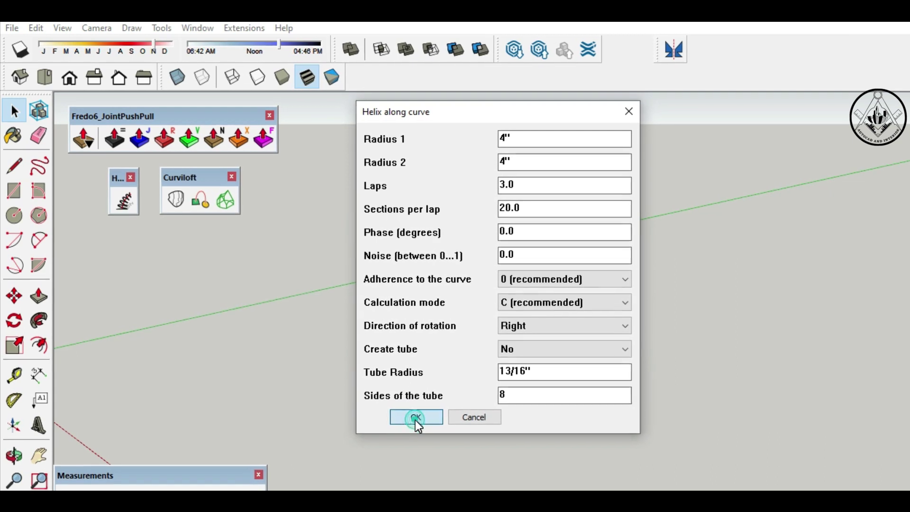
{"action": "right_click", "coordinate": [384, 357]}
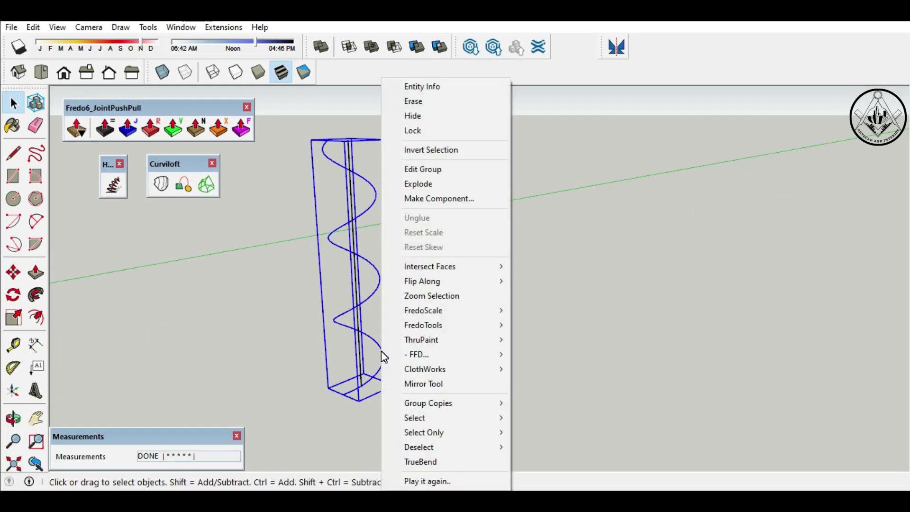
Explode the helix group and place a copy offset 2" below it.
{"action": "left_click", "coordinate": [432, 185]}
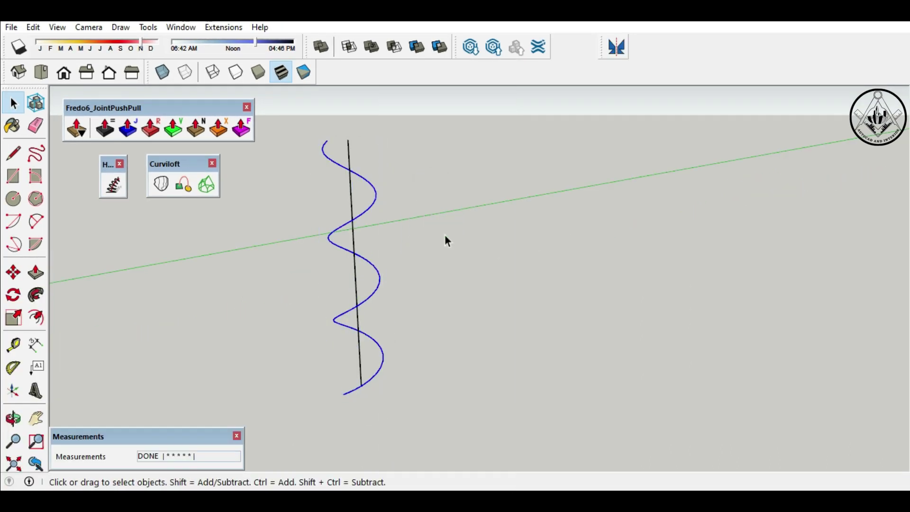
{"action": "scroll", "coordinate": [398, 370], "scroll_direction": "up", "scroll_amount": 3}
{"action": "key", "text": "m"}
{"action": "scroll", "coordinate": [401, 389], "scroll_direction": "down", "scroll_amount": 2}
{"action": "scroll", "coordinate": [392, 378], "scroll_direction": "up", "scroll_amount": 3}
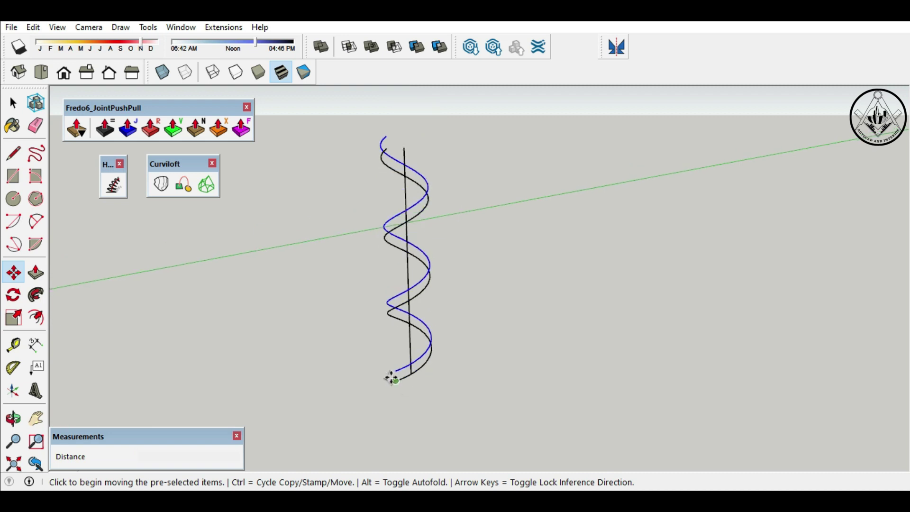
{"action": "key", "text": "l"}
{"action": "left_click", "coordinate": [388, 129]}
Draw short lines joining the two helices' ends.
{"action": "scroll", "coordinate": [388, 149], "scroll_direction": "down", "scroll_amount": 2}
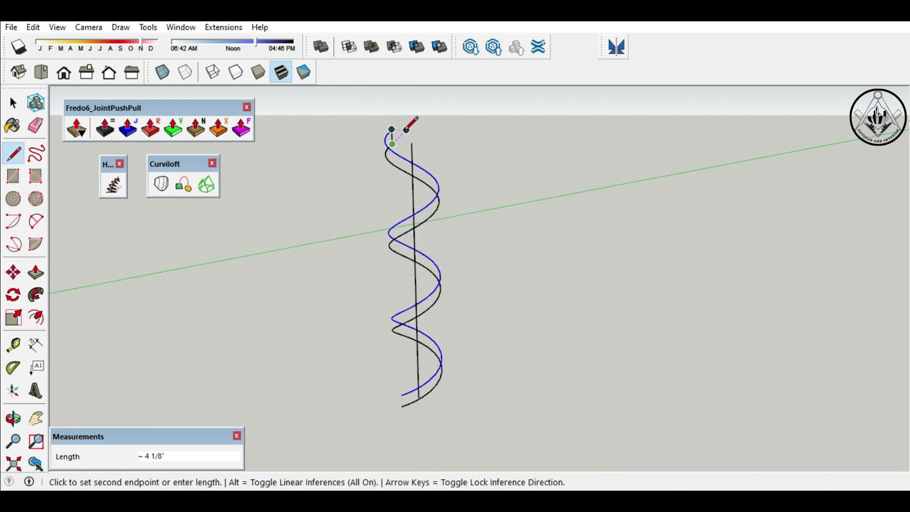
{"action": "scroll", "coordinate": [396, 411], "scroll_direction": "up", "scroll_amount": 2}
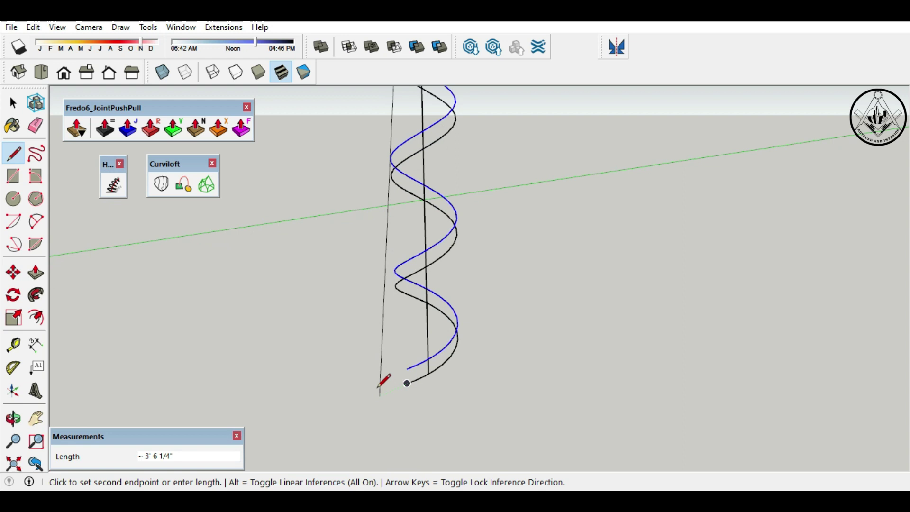
{"action": "key", "text": "Escape"}
{"action": "left_click", "coordinate": [406, 384]}
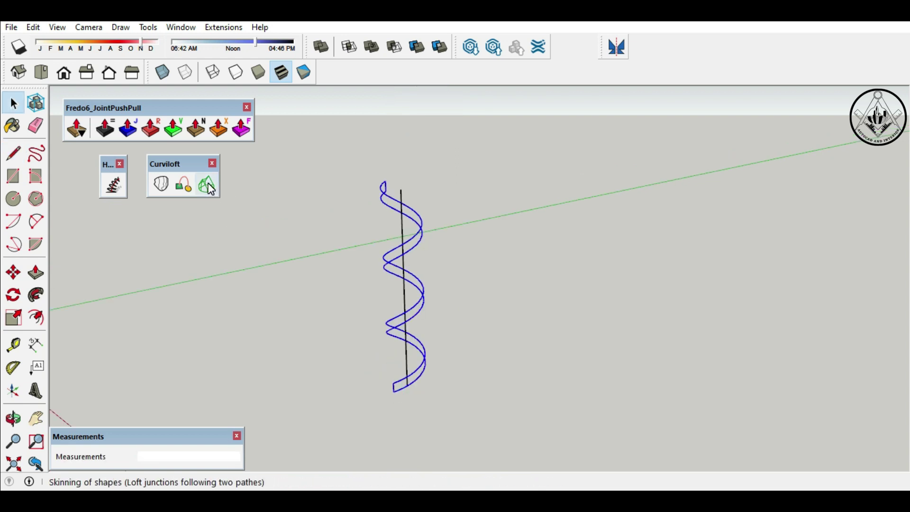
Loft a twisted ribbon surface between the helices with Curviloft, then pick it up to copy.
{"action": "left_click", "coordinate": [209, 185]}
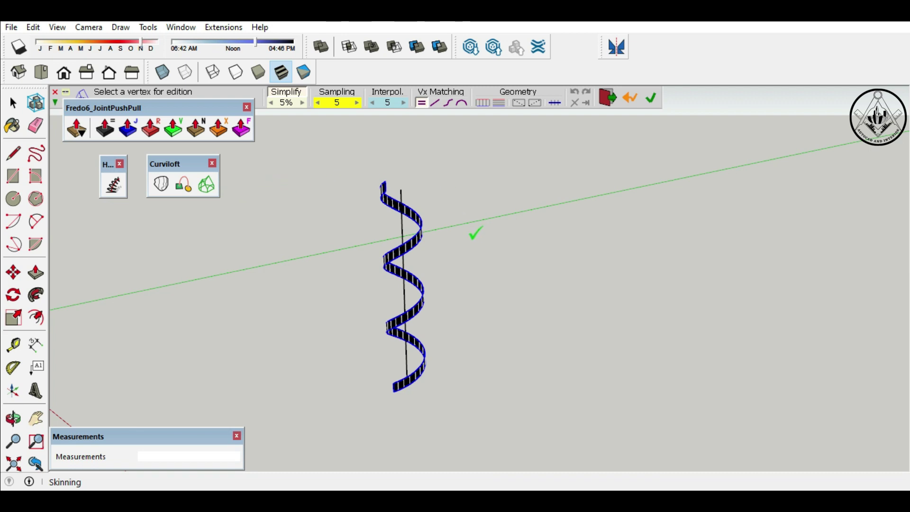
{"action": "left_click", "coordinate": [470, 252]}
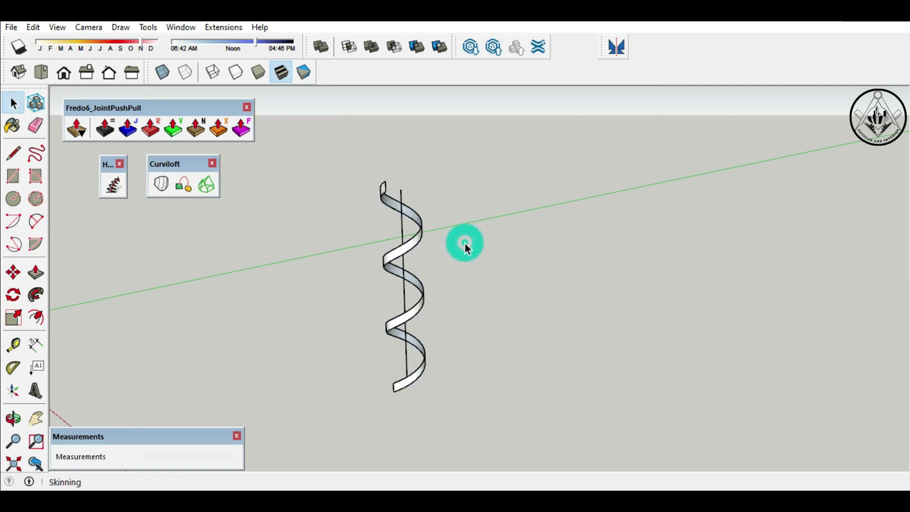
{"action": "key", "text": "m"}
{"action": "scroll", "coordinate": [416, 379], "scroll_direction": "up", "scroll_amount": 3}
{"action": "left_click", "coordinate": [416, 380]}
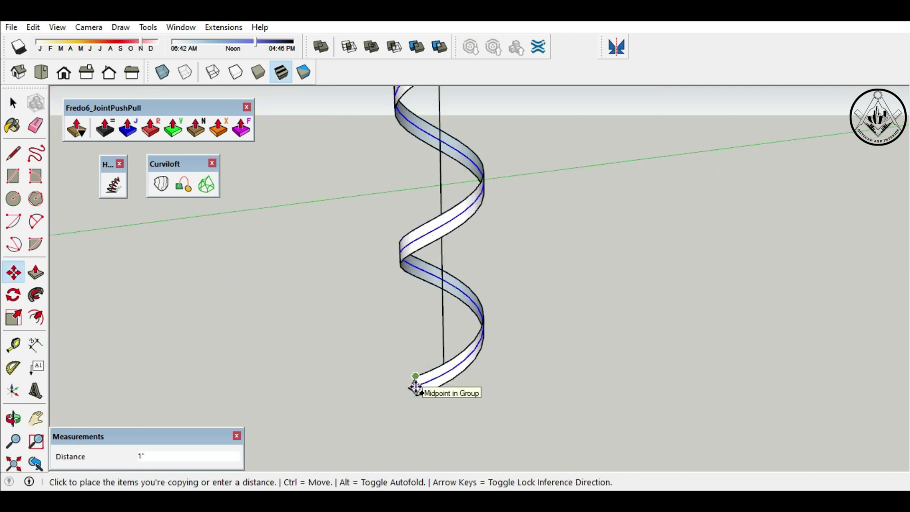
Rotate-copy the ribbon 180° about the central axis to form the double helix.
{"action": "left_click", "coordinate": [416, 386]}
{"action": "scroll", "coordinate": [396, 382], "scroll_direction": "down", "scroll_amount": 3}
{"action": "middle_click_drag", "start_coordinate": [396, 382], "coordinate": [406, 395]}
{"action": "scroll", "coordinate": [406, 395], "scroll_direction": "up", "scroll_amount": 5}
{"action": "key", "text": "q"}
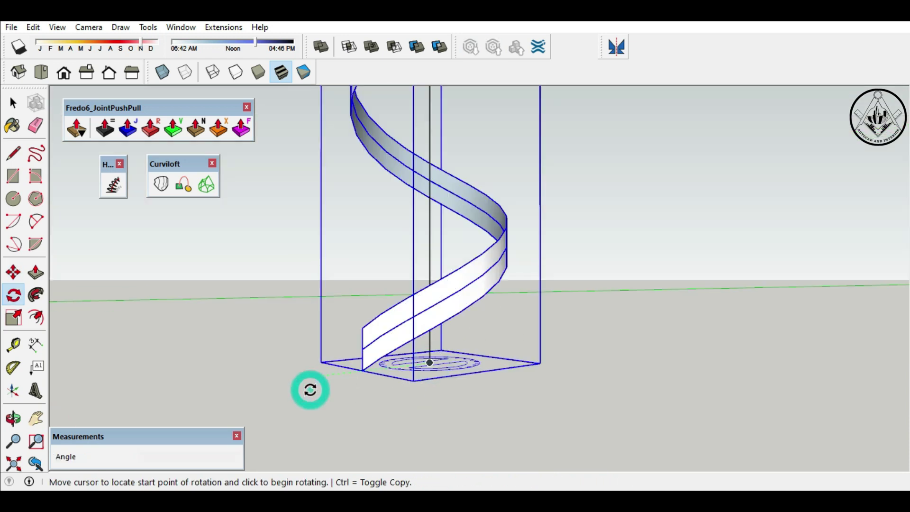
{"action": "left_click", "coordinate": [310, 390]}
{"action": "key", "text": "ctrl"}
{"action": "type", "text": "1"}
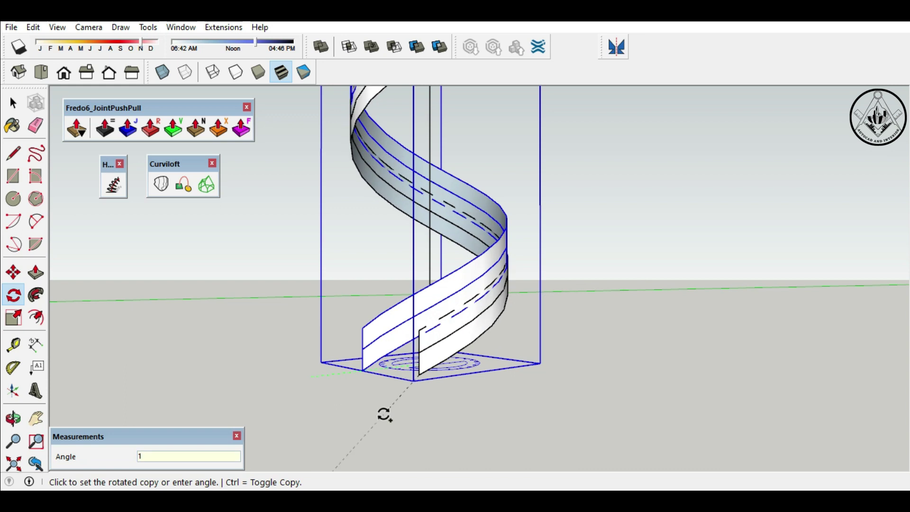
{"action": "type", "text": "80"}
{"action": "key", "text": "Return"}
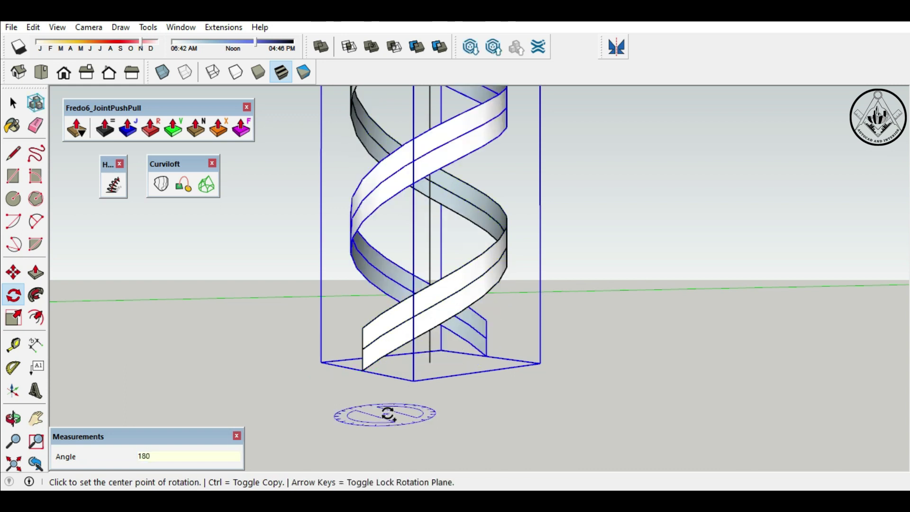
Begin a connecting edge at one ribbon's top end.
{"action": "scroll", "coordinate": [388, 413], "scroll_direction": "down", "scroll_amount": 2}
{"action": "scroll", "coordinate": [433, 413], "scroll_direction": "down", "scroll_amount": 2}
{"action": "scroll", "coordinate": [412, 411], "scroll_direction": "down", "scroll_amount": 2}
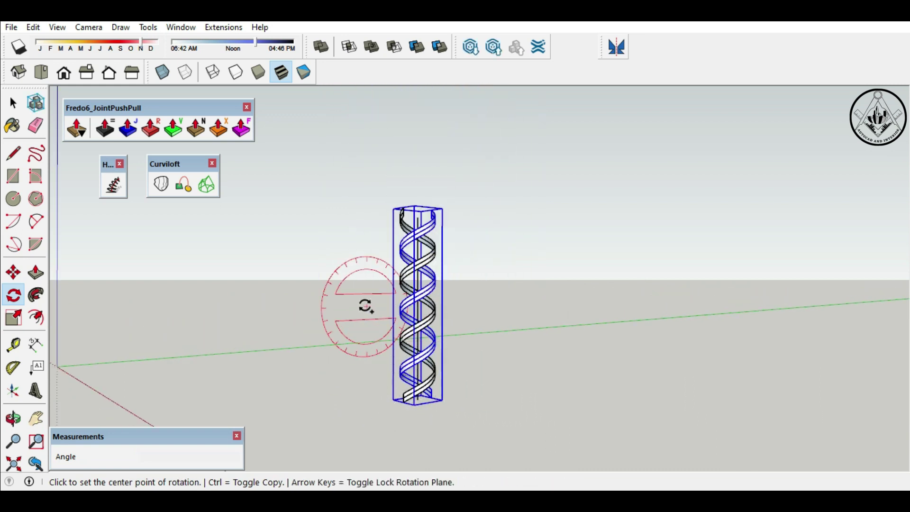
{"action": "key", "text": "l"}
{"action": "scroll", "coordinate": [366, 306], "scroll_direction": "up", "scroll_amount": 3}
{"action": "left_click", "coordinate": [390, 193]}
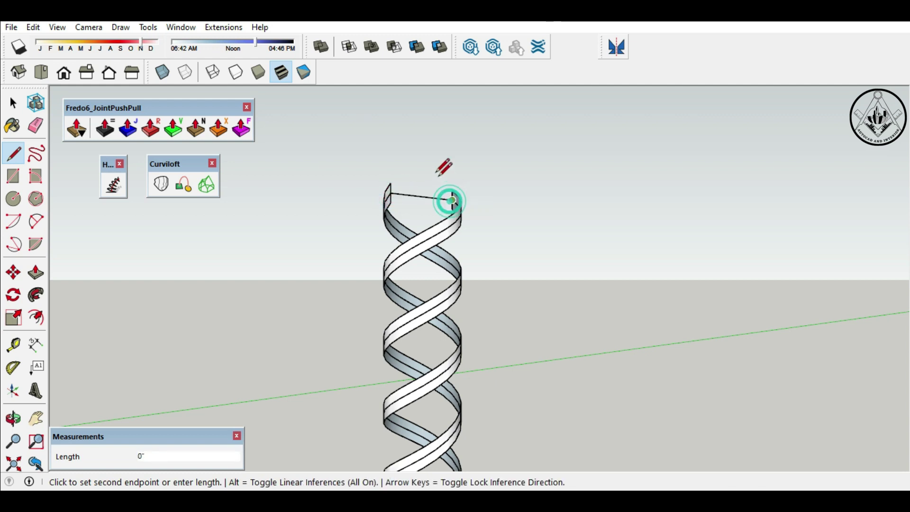
Draw edges joining the two ribbons' ends across the top and bottom.
{"action": "left_click", "coordinate": [453, 200]}
{"action": "scroll", "coordinate": [429, 156], "scroll_direction": "down", "scroll_amount": 2}
{"action": "key", "text": "Escape"}
{"action": "scroll", "coordinate": [423, 156], "scroll_direction": "down", "scroll_amount": 2}
{"action": "scroll", "coordinate": [431, 361], "scroll_direction": "up", "scroll_amount": 2}
{"action": "scroll", "coordinate": [433, 356], "scroll_direction": "up", "scroll_amount": 2}
{"action": "scroll", "coordinate": [367, 334], "scroll_direction": "up", "scroll_amount": 2}
{"action": "left_click", "coordinate": [359, 335]}
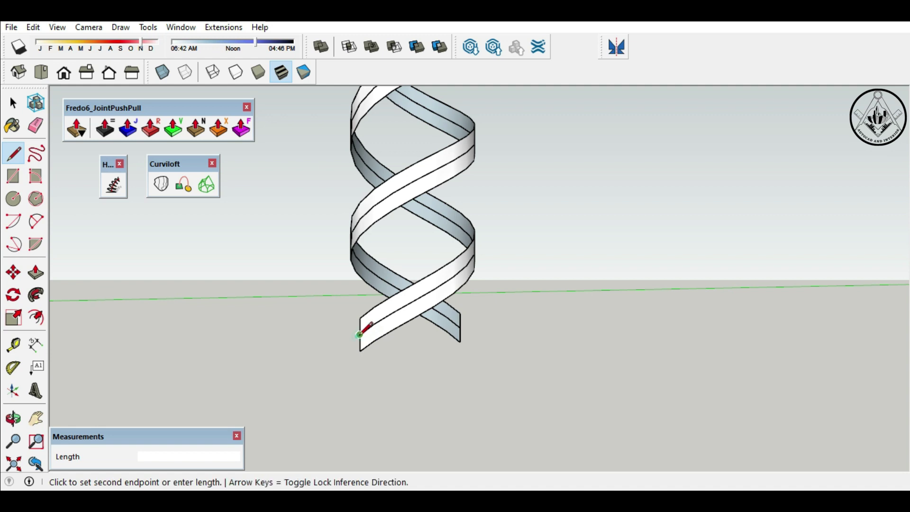
{"action": "left_click", "coordinate": [459, 327]}
{"action": "key", "text": "Escape"}
Select the new bottom edge together with the helix centre curve.
{"action": "key", "text": "space"}
{"action": "middle_click_drag", "start_coordinate": [429, 375], "coordinate": [429, 363]}
{"action": "left_click", "coordinate": [429, 363]}
{"action": "left_click", "coordinate": [452, 350], "text": "ctrl"}
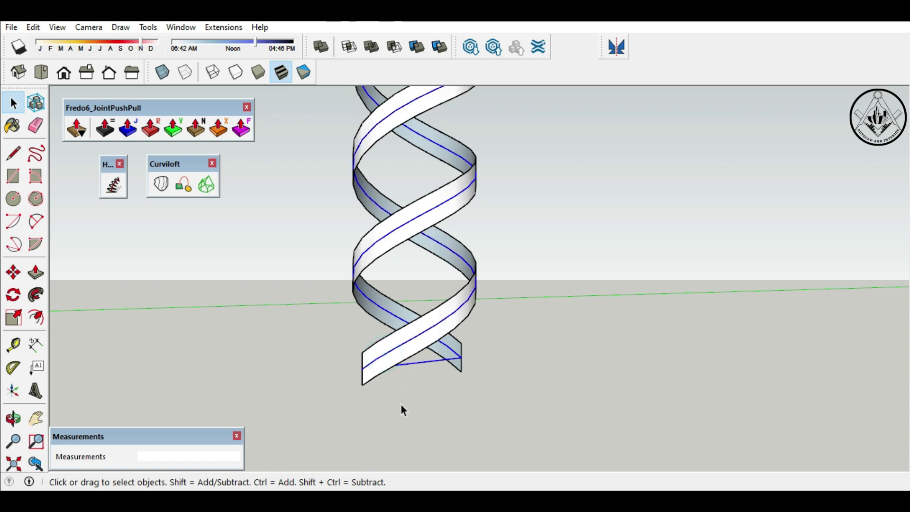
{"action": "scroll", "coordinate": [402, 407], "scroll_direction": "down", "scroll_amount": 5}
{"action": "scroll", "coordinate": [408, 285], "scroll_direction": "down", "scroll_amount": 2}
{"action": "scroll", "coordinate": [409, 203], "scroll_direction": "up", "scroll_amount": 2}
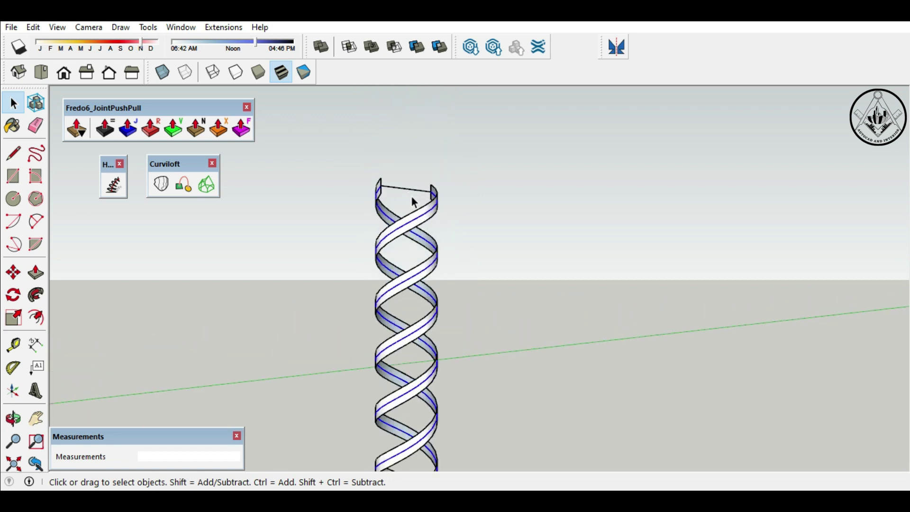
{"action": "scroll", "coordinate": [407, 183], "scroll_direction": "down", "scroll_amount": 2}
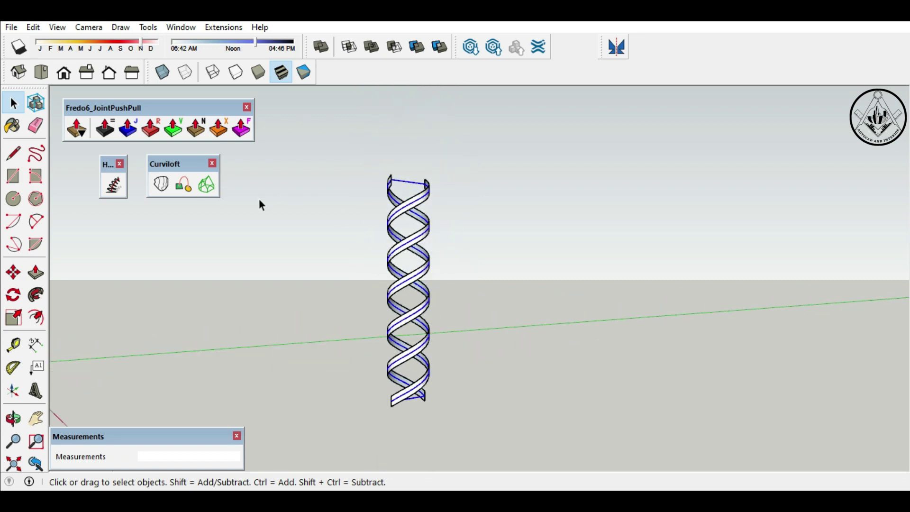
Loft between the selected rails with Curviloft and re-pair the stray junction vertices.
{"action": "left_click", "coordinate": [208, 186]}
{"action": "scroll", "coordinate": [407, 259], "scroll_direction": "up", "scroll_amount": 2}
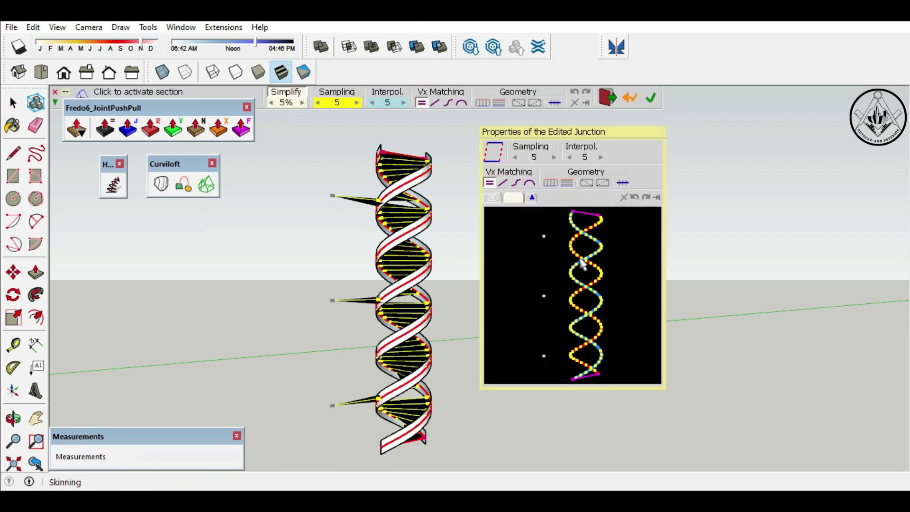
{"action": "left_click", "coordinate": [567, 247]}
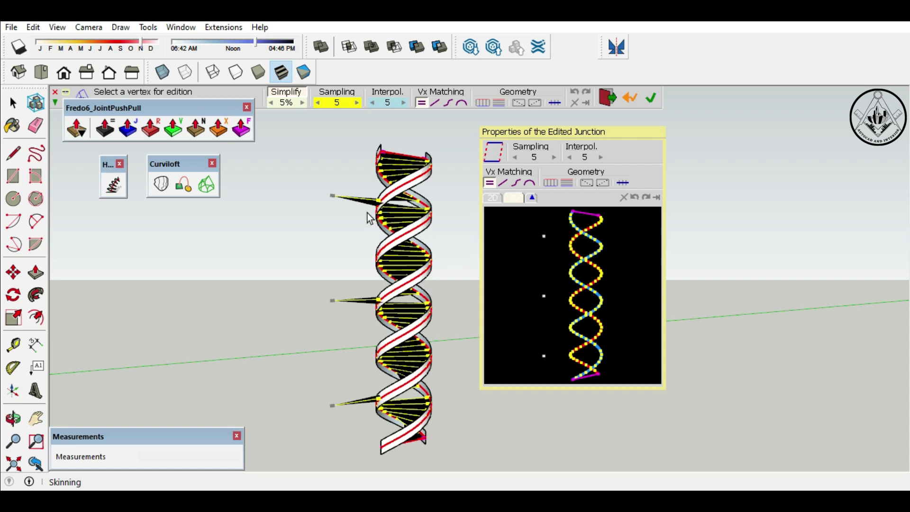
{"action": "left_click", "coordinate": [419, 205]}
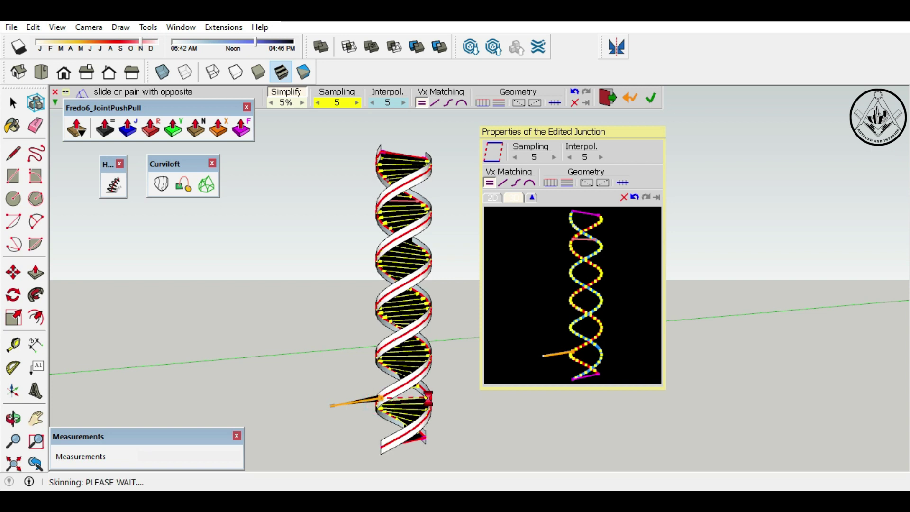
{"action": "left_click", "coordinate": [428, 398]}
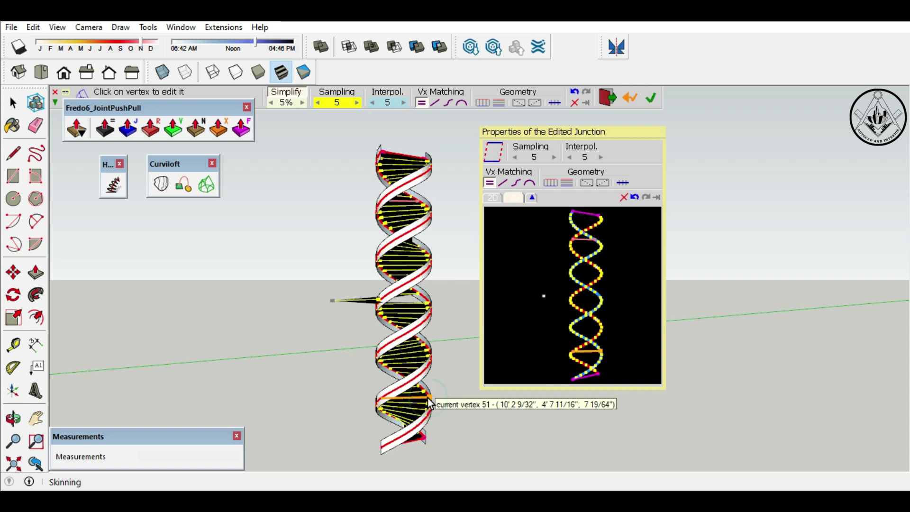
{"action": "left_click", "coordinate": [380, 304]}
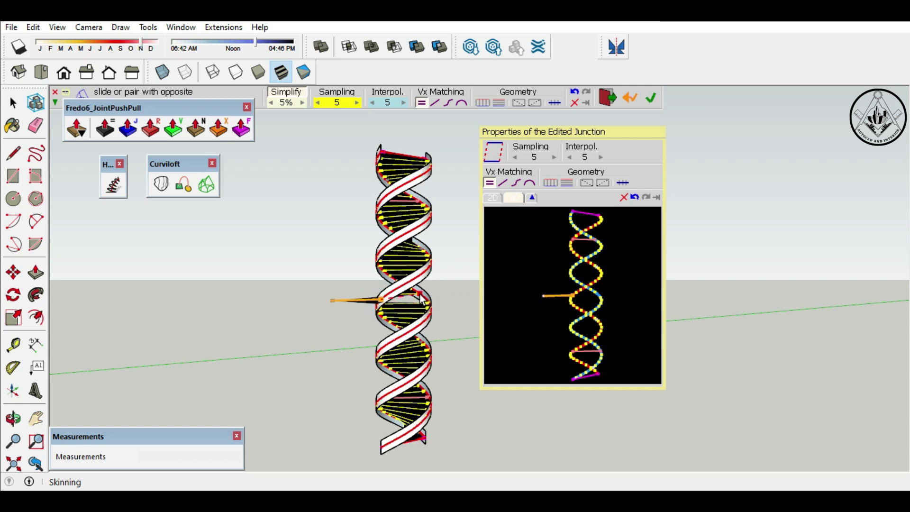
{"action": "left_click", "coordinate": [421, 298]}
Set the loft junction to edges only and validate the ribbon surfaces.
{"action": "middle_click_drag", "start_coordinate": [427, 301], "coordinate": [467, 159]}
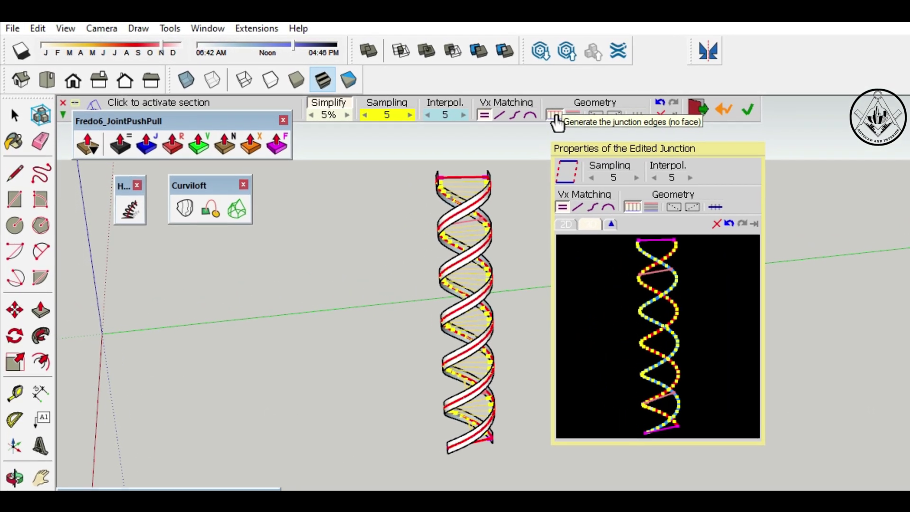
{"action": "left_click", "coordinate": [554, 117]}
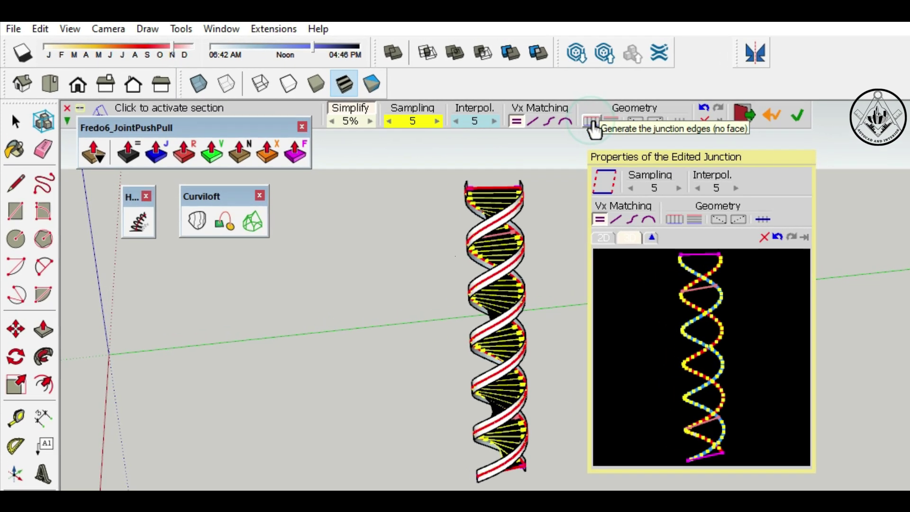
{"action": "left_click", "coordinate": [591, 124]}
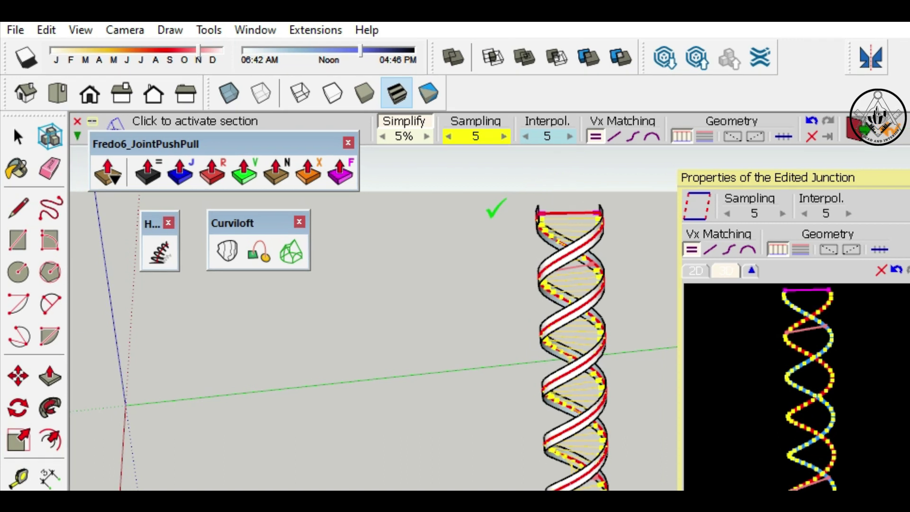
{"action": "left_click", "coordinate": [496, 209]}
{"action": "left_click", "coordinate": [519, 237]}
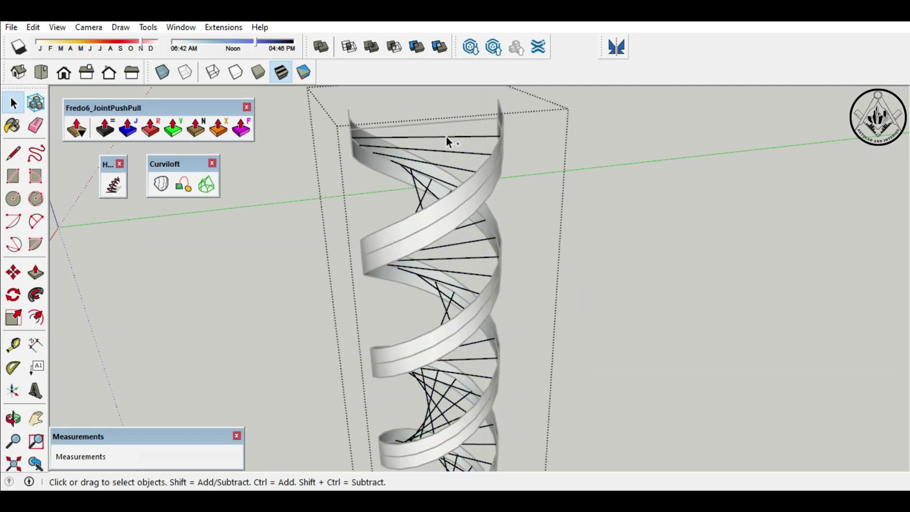
Convert the helix's rung lines into 62 cylinders of 1/2" diameter at precision 12.
{"action": "left_click", "coordinate": [446, 136]}
{"action": "scroll", "coordinate": [432, 161], "scroll_direction": "down", "scroll_amount": 4}
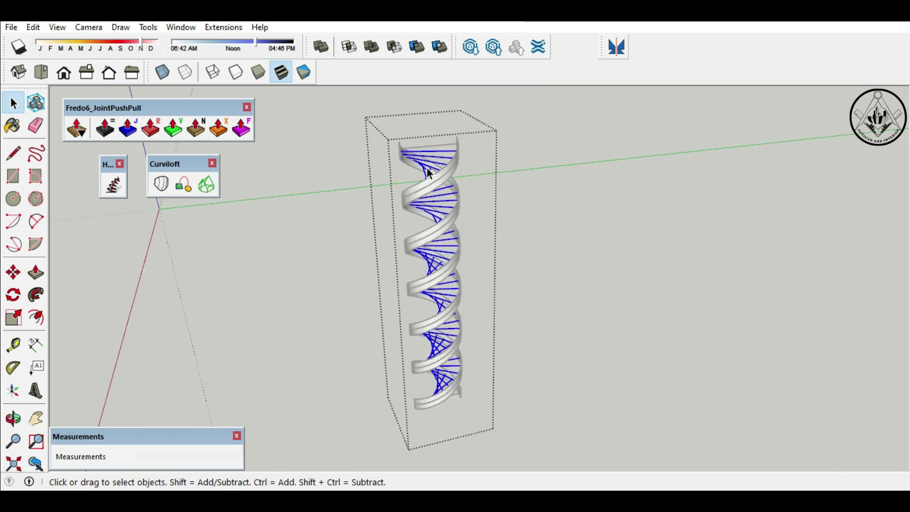
{"action": "left_click", "coordinate": [149, 27]}
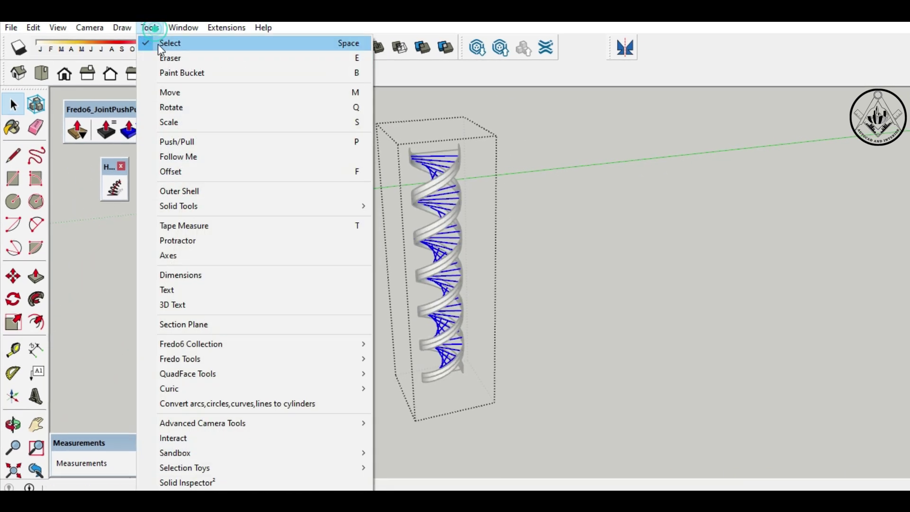
{"action": "left_click", "coordinate": [234, 413]}
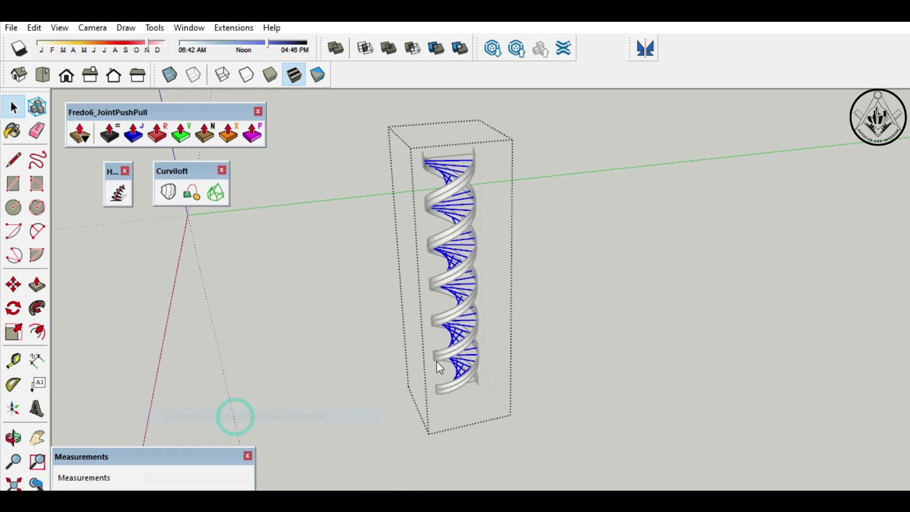
{"action": "left_click_drag", "start_coordinate": [514, 178], "coordinate": [733, 176]}
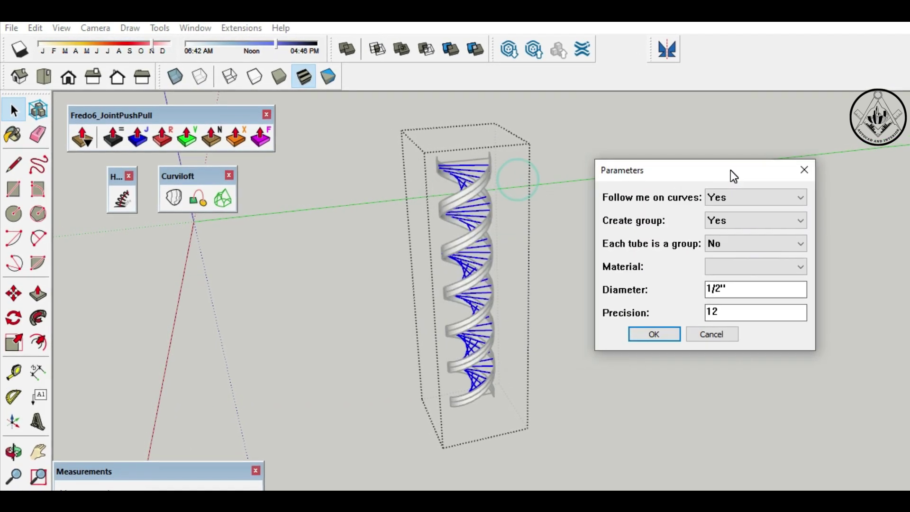
{"action": "left_click", "coordinate": [676, 339]}
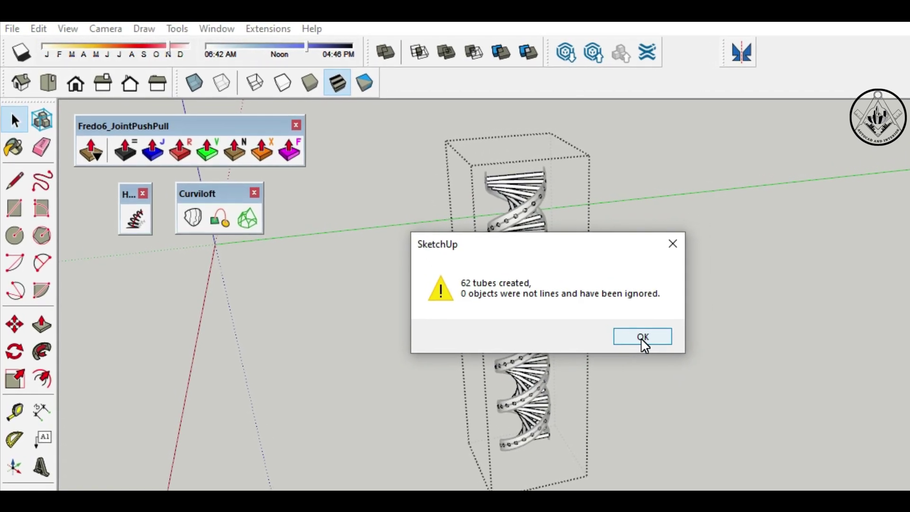
{"action": "left_click", "coordinate": [645, 340]}
{"action": "left_click", "coordinate": [661, 352]}
Thicken the ribbon faces by .25" with Joint Push Pull.
{"action": "scroll", "coordinate": [576, 246], "scroll_direction": "up", "scroll_amount": 3}
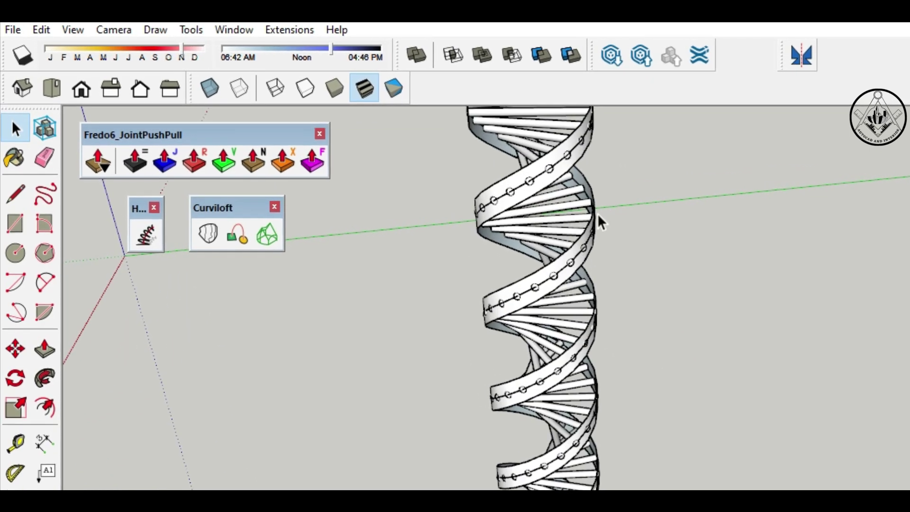
{"action": "middle_click_drag", "start_coordinate": [597, 214], "coordinate": [565, 404]}
{"action": "left_click", "coordinate": [440, 293]}
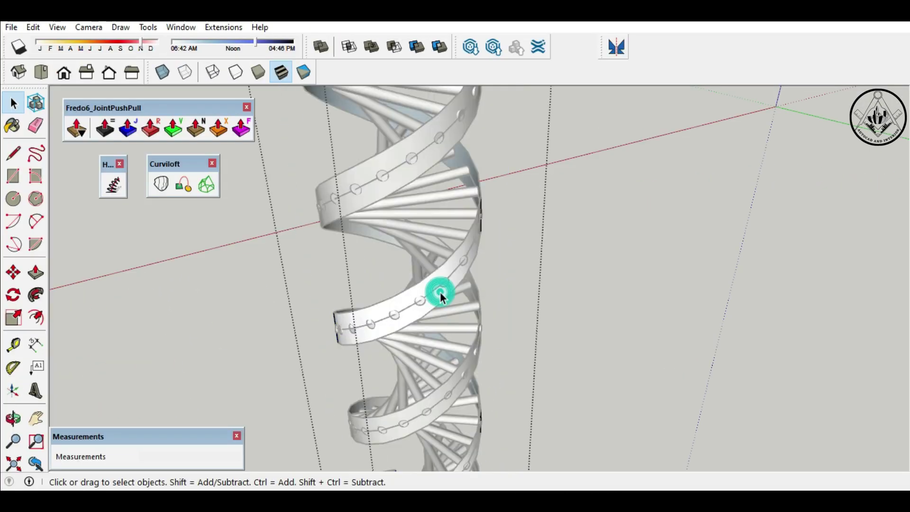
{"action": "type", "text": ".25"}
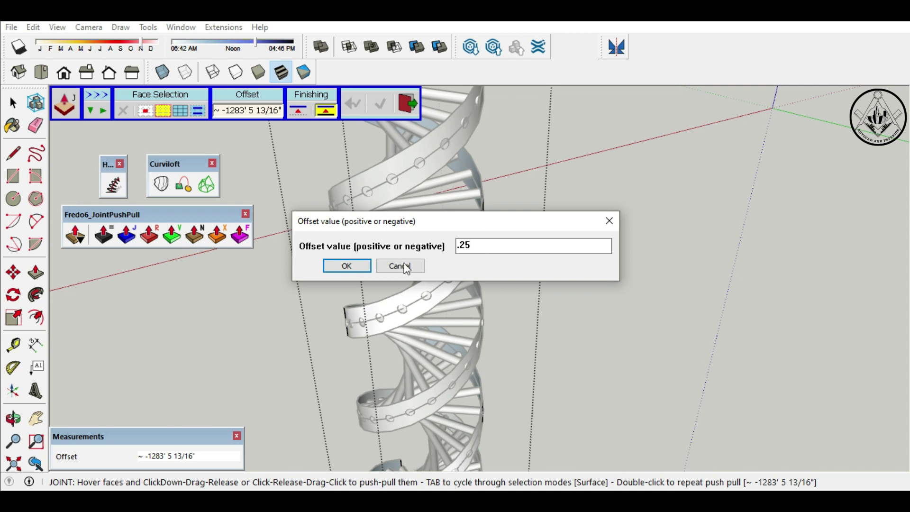
{"action": "left_click", "coordinate": [356, 269]}
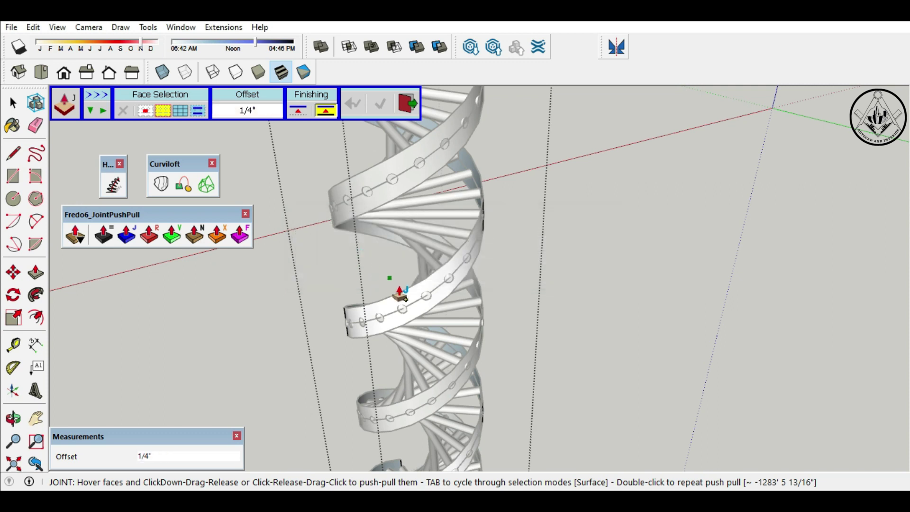
{"action": "left_click_drag", "start_coordinate": [417, 304], "coordinate": [447, 309]}
Repeat the .25" thickening on the remaining ribbon faces and exit the tool.
{"action": "scroll", "coordinate": [447, 308], "scroll_direction": "down", "scroll_amount": 5}
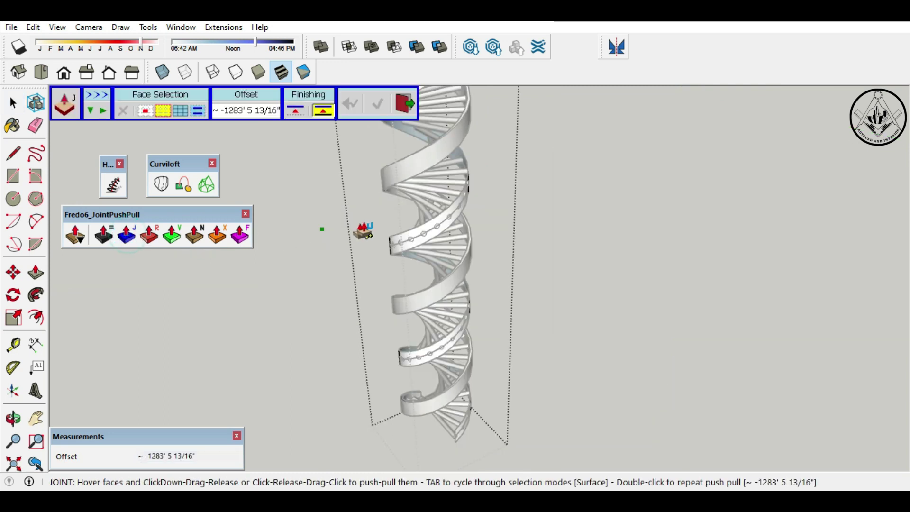
{"action": "scroll", "coordinate": [424, 225], "scroll_direction": "up", "scroll_amount": 1}
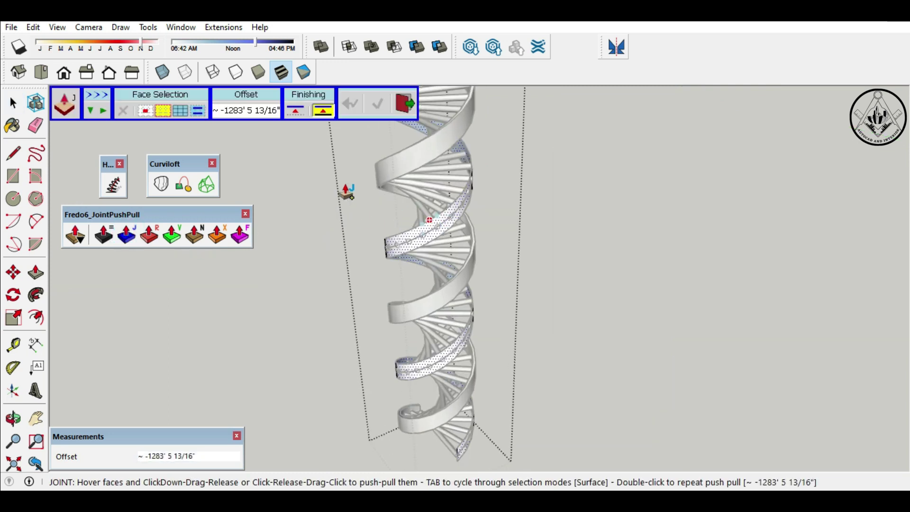
{"action": "left_click", "coordinate": [264, 110]}
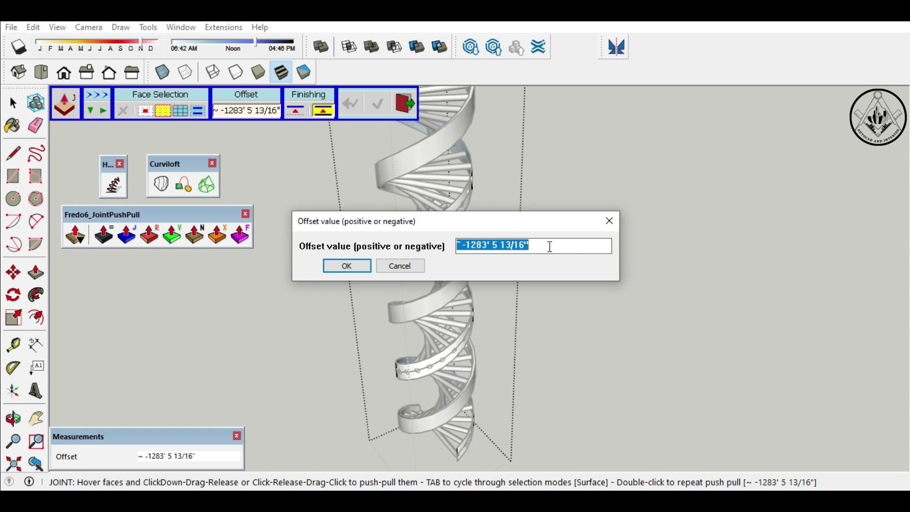
{"action": "type", "text": ".25"}
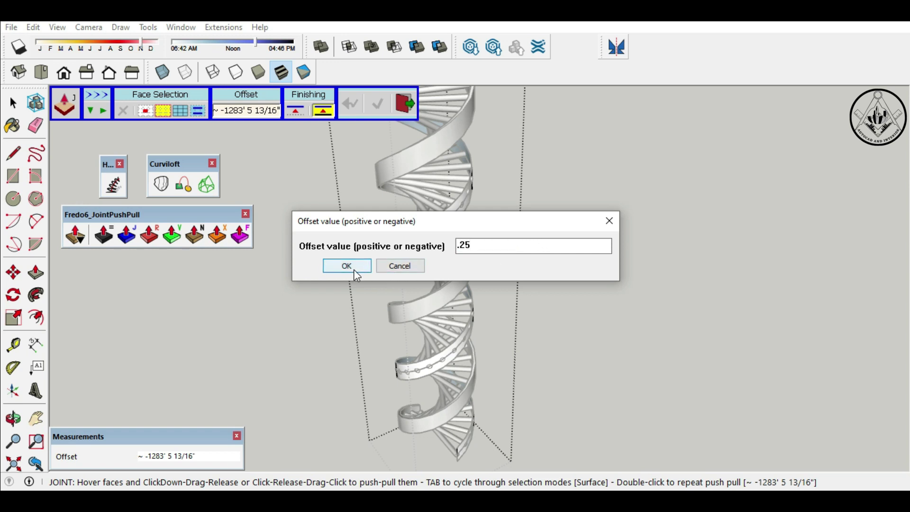
{"action": "left_click", "coordinate": [354, 266]}
{"action": "type", "text": "1/4"}
{"action": "double_click", "coordinate": [431, 245]}
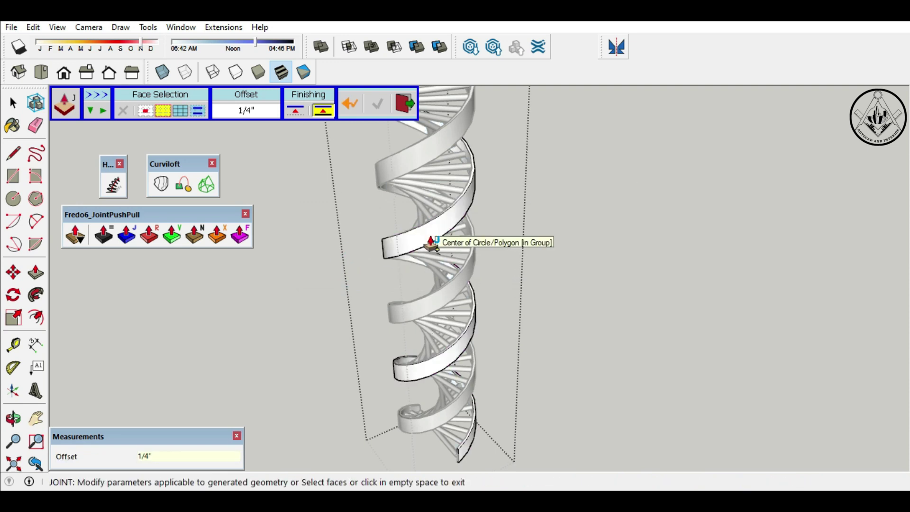
{"action": "mouse_move", "coordinate": [473, 248]}
{"action": "middle_mouse_down"}
{"action": "mouse_move", "coordinate": [492, 278]}
{"action": "mouse_move", "coordinate": [483, 298]}
{"action": "mouse_move", "coordinate": [529, 295]}
{"action": "middle_mouse_up"}
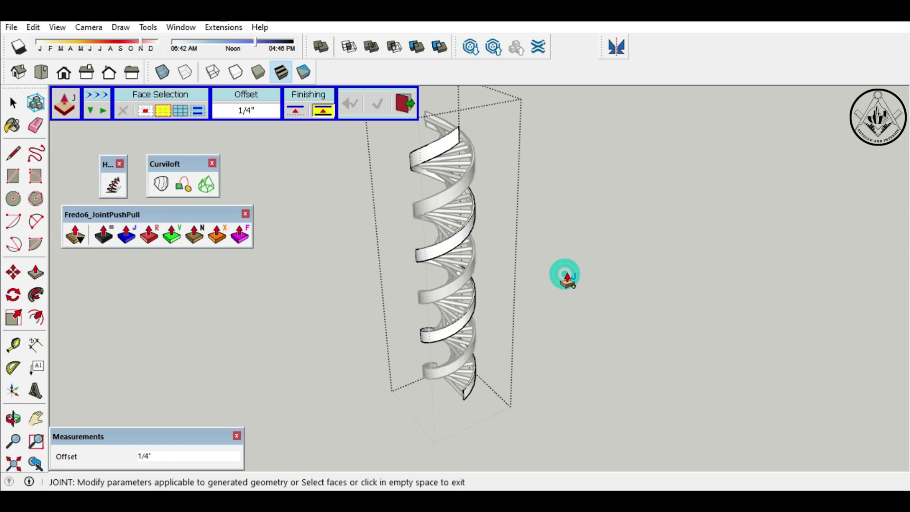
{"action": "left_click", "coordinate": [565, 271]}
Deselect the helix and orbit around the finished model to inspect it.
{"action": "left_click", "coordinate": [565, 271]}
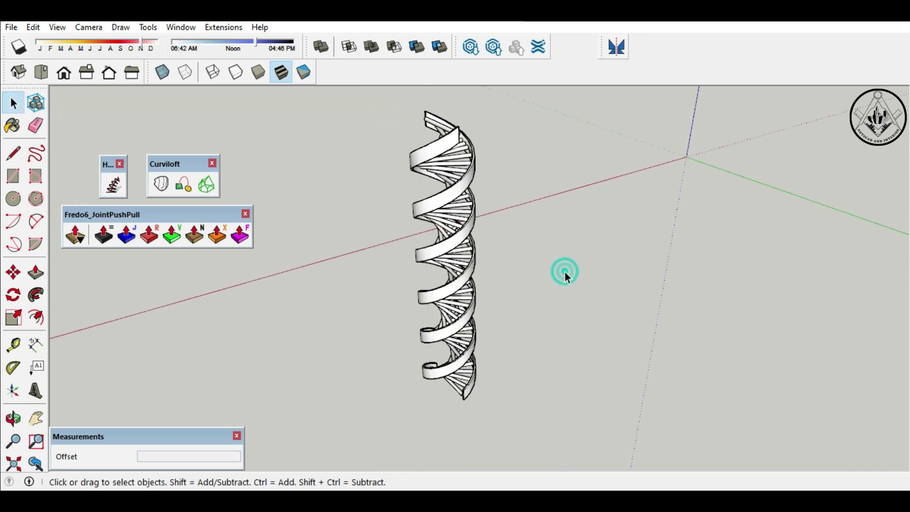
{"action": "scroll", "coordinate": [542, 273], "scroll_direction": "down", "scroll_amount": 2}
{"action": "scroll", "coordinate": [502, 234], "scroll_direction": "up", "scroll_amount": 3}
{"action": "scroll", "coordinate": [502, 235], "scroll_direction": "up", "scroll_amount": 3}
{"action": "scroll", "coordinate": [505, 255], "scroll_direction": "down", "scroll_amount": 3}
{"action": "mouse_move", "coordinate": [504, 255]}
{"action": "middle_mouse_down"}
{"action": "mouse_move", "coordinate": [400, 365]}
{"action": "mouse_move", "coordinate": [357, 333]}
{"action": "mouse_move", "coordinate": [505, 199]}
{"action": "mouse_move", "coordinate": [575, 150]}
{"action": "mouse_move", "coordinate": [521, 207]}
{"action": "mouse_move", "coordinate": [771, 167]}
{"action": "middle_mouse_up"}
{"action": "scroll", "coordinate": [502, 277], "scroll_direction": "up", "scroll_amount": 2}
{"action": "scroll", "coordinate": [499, 283], "scroll_direction": "up", "scroll_amount": 1}
{"action": "scroll", "coordinate": [506, 271], "scroll_direction": "up", "scroll_amount": 1}
{"action": "scroll", "coordinate": [518, 264], "scroll_direction": "down", "scroll_amount": 2}
Orbit through tilted, top and side views, then select the horizontal helix copy.
{"action": "mouse_move", "coordinate": [587, 268]}
{"action": "middle_mouse_down"}
{"action": "mouse_move", "coordinate": [304, 304]}
{"action": "mouse_move", "coordinate": [429, 387]}
{"action": "mouse_move", "coordinate": [455, 370]}
{"action": "middle_mouse_up"}
{"action": "scroll", "coordinate": [476, 352], "scroll_direction": "down", "scroll_amount": 2}
{"action": "middle_click_drag", "start_coordinate": [480, 222], "coordinate": [464, 261]}
{"action": "scroll", "coordinate": [464, 260], "scroll_direction": "up", "scroll_amount": 1}
{"action": "scroll", "coordinate": [464, 261], "scroll_direction": "up", "scroll_amount": 2}
{"action": "scroll", "coordinate": [464, 260], "scroll_direction": "up", "scroll_amount": 1}
{"action": "scroll", "coordinate": [453, 225], "scroll_direction": "up", "scroll_amount": 3}
{"action": "scroll", "coordinate": [455, 220], "scroll_direction": "down", "scroll_amount": 5}
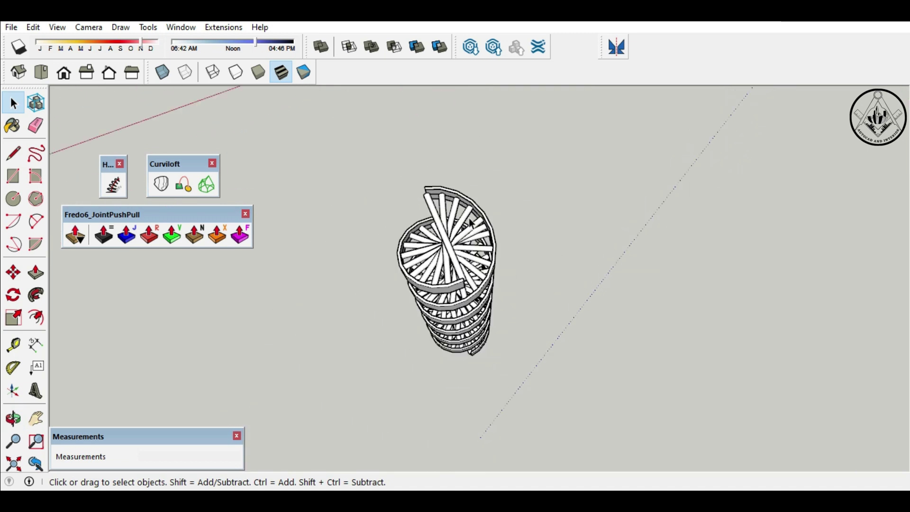
{"action": "middle_click_drag", "start_coordinate": [471, 348], "coordinate": [489, 327]}
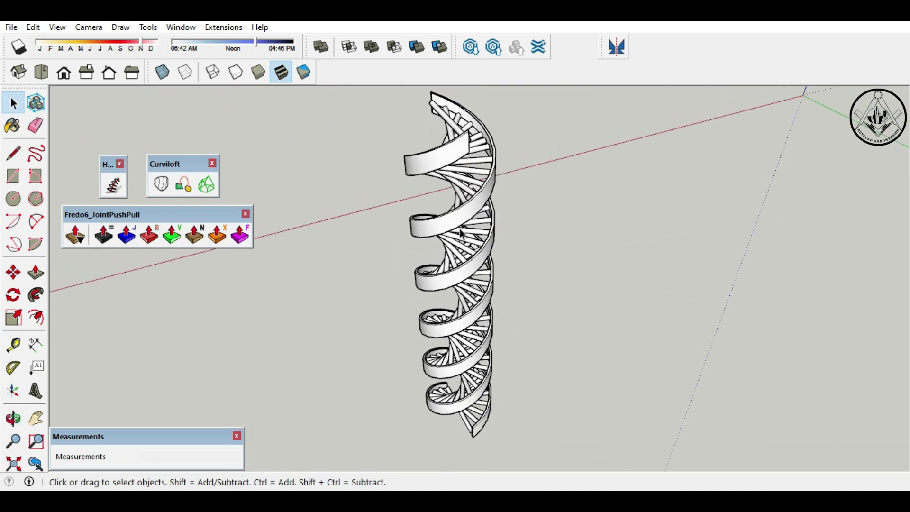
{"action": "left_click_drag", "start_coordinate": [783, 421], "coordinate": [446, 256]}
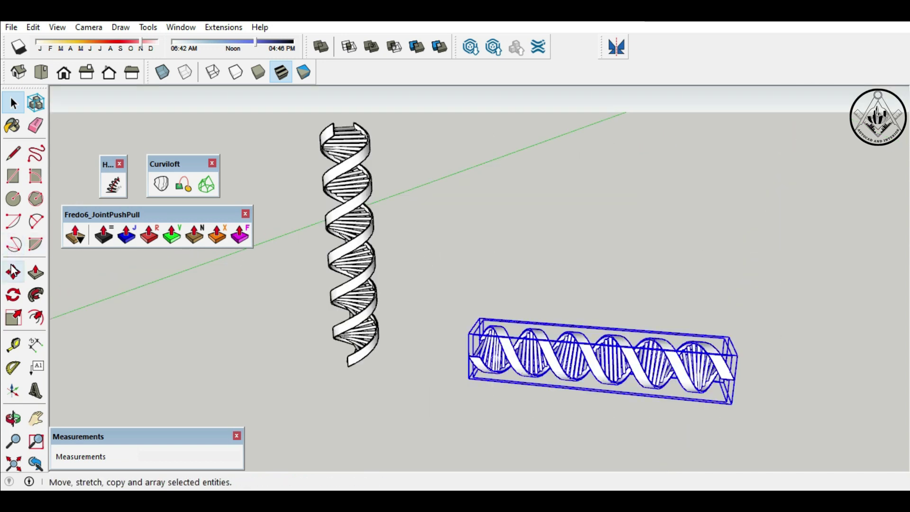
Move the horizontal helix copy left, closer to the upright helix, and deselect it.
{"action": "left_click", "coordinate": [13, 272]}
{"action": "left_click", "coordinate": [466, 381]}
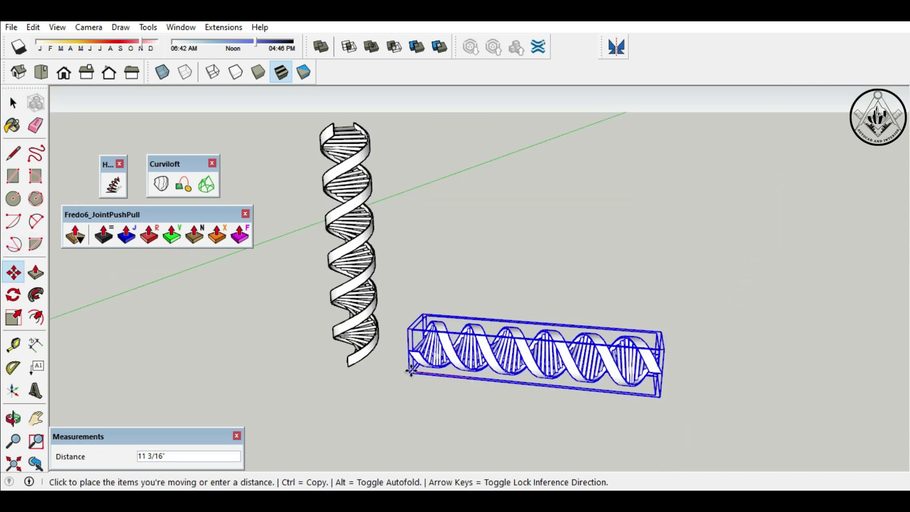
{"action": "left_click", "coordinate": [406, 370]}
{"action": "scroll", "coordinate": [394, 368], "scroll_direction": "down", "scroll_amount": 3}
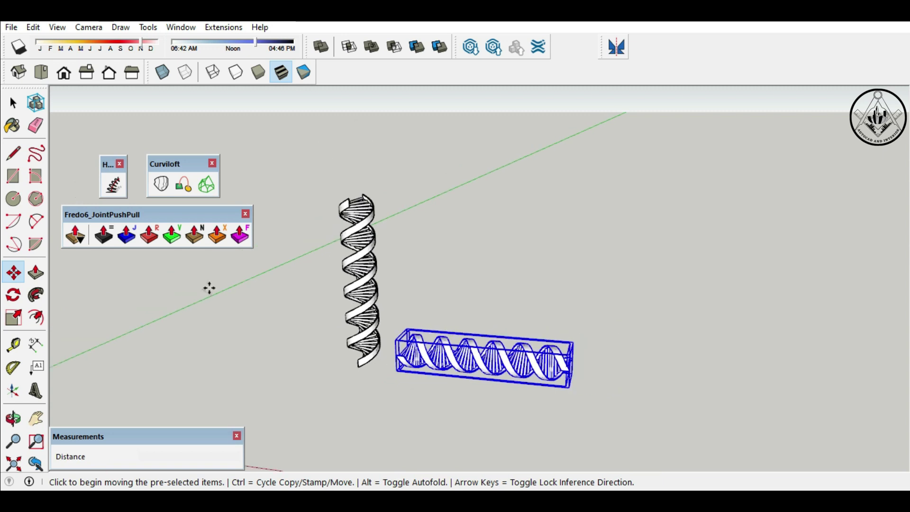
{"action": "left_click", "coordinate": [13, 102]}
{"action": "left_click", "coordinate": [294, 195]}
Orbit and zoom to view both helices together from slightly above.
{"action": "scroll", "coordinate": [362, 295], "scroll_direction": "up", "scroll_amount": 2}
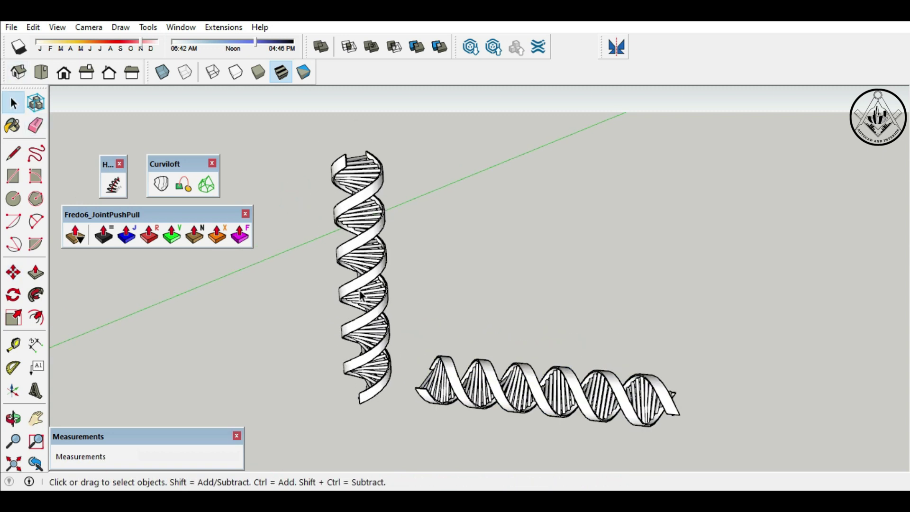
{"action": "middle_click_drag", "start_coordinate": [609, 403], "coordinate": [673, 353]}
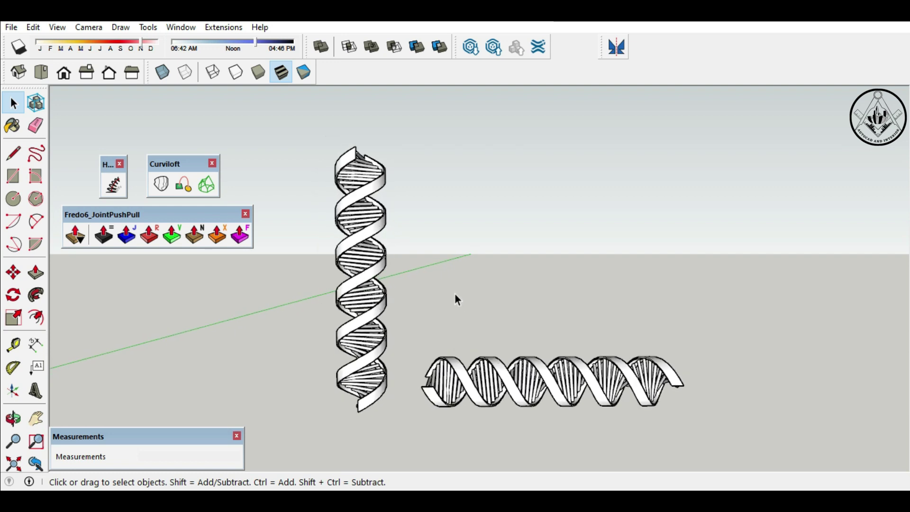
{"action": "middle_click_drag", "start_coordinate": [449, 340], "coordinate": [459, 286]}
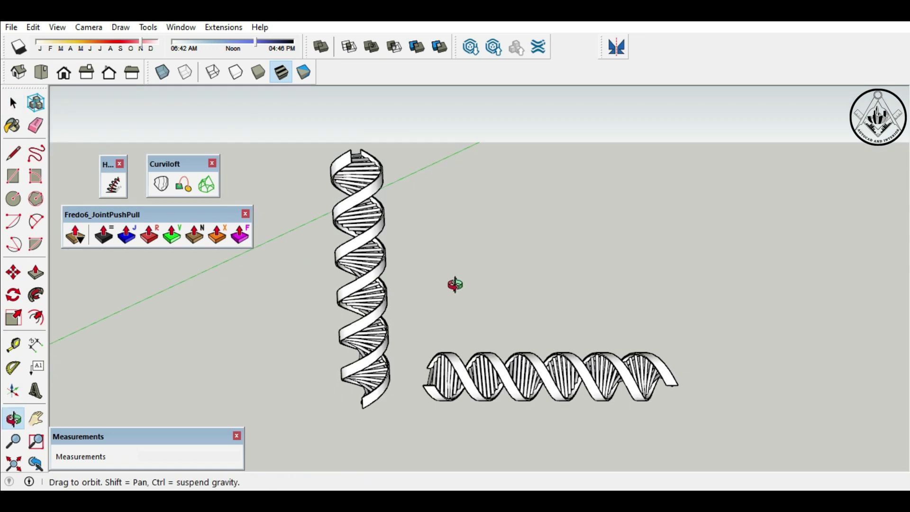
{"action": "scroll", "coordinate": [459, 280], "scroll_direction": "down", "scroll_amount": 2}
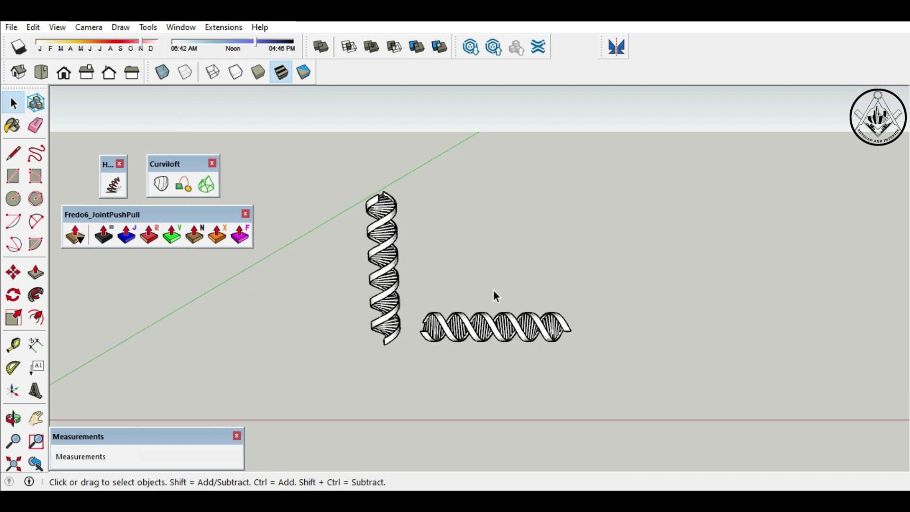